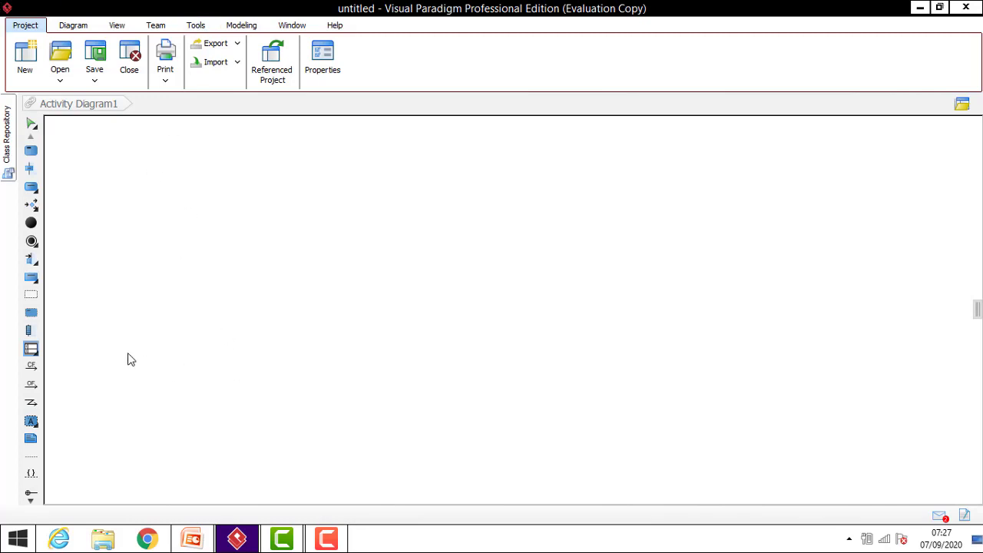
Place a horizontal swimlane on the blank activity diagram
left_click(30, 350)
left_click(31, 350)
left_click(30, 350)
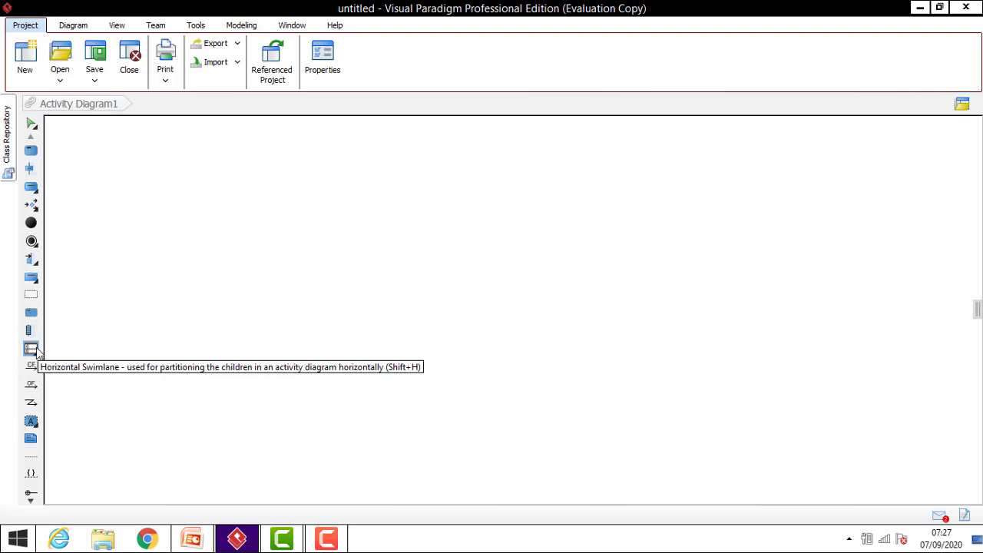
left_click(31, 350)
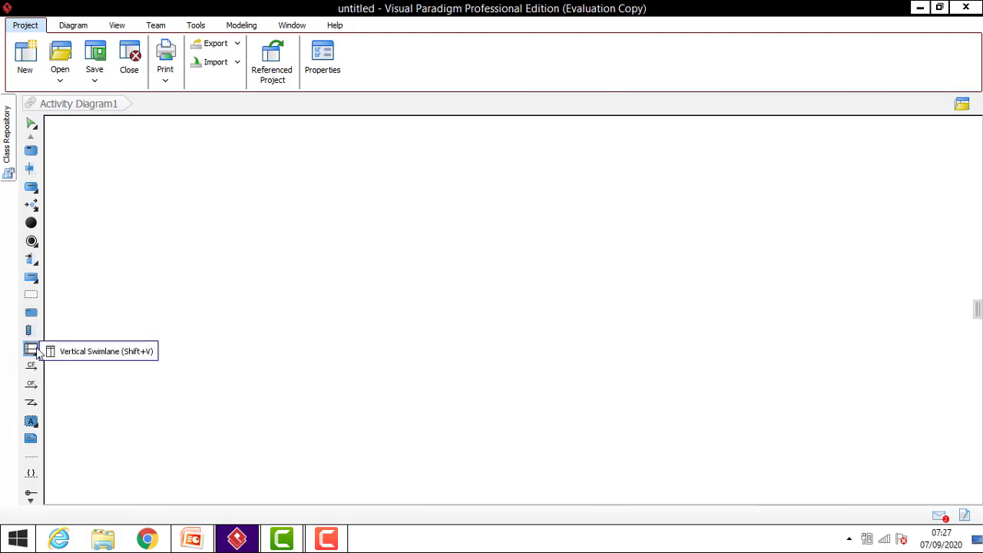
left_click(36, 352)
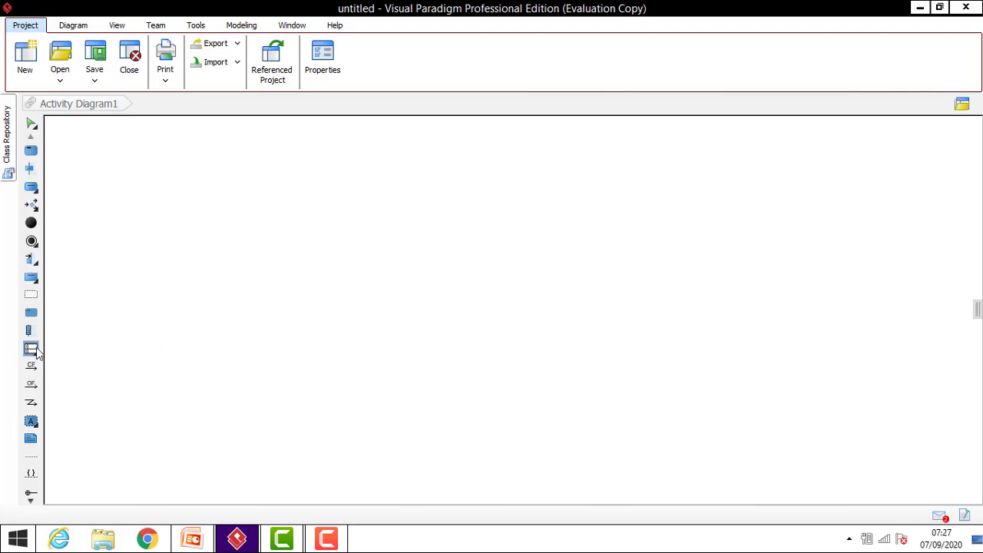
left_click(177, 237)
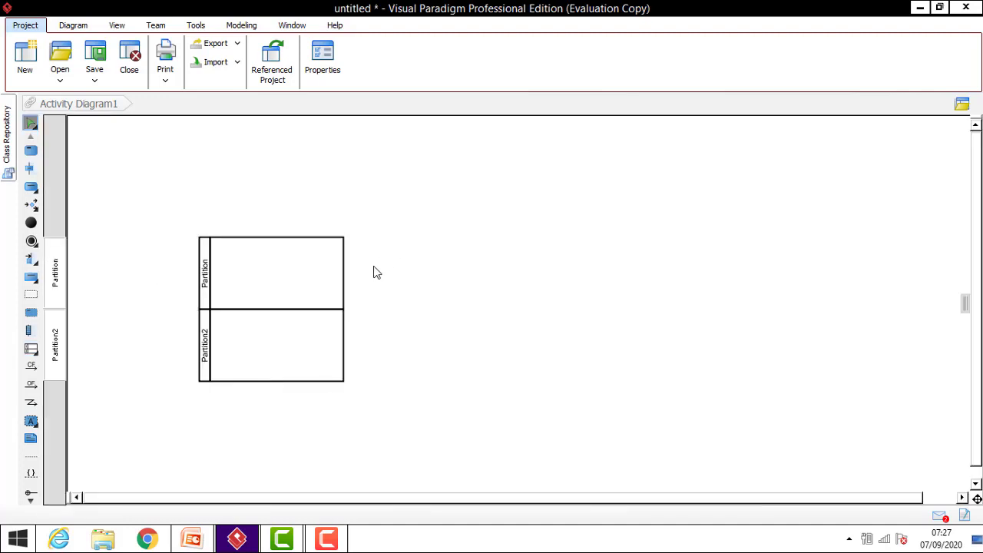
Delete the horizontal swimlane from the diagram and remove all its elements from the repository
left_click(281, 274)
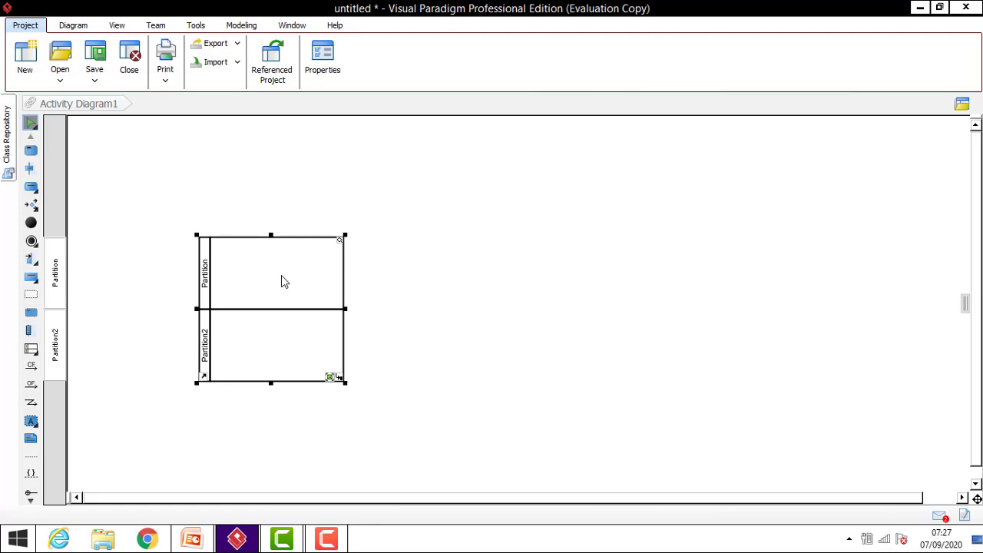
key("Delete")
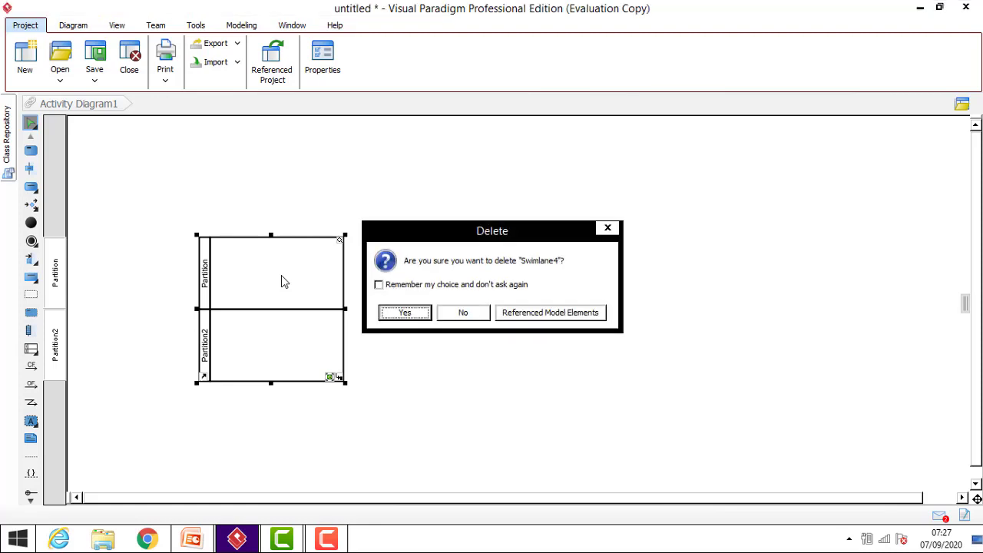
left_click(419, 314)
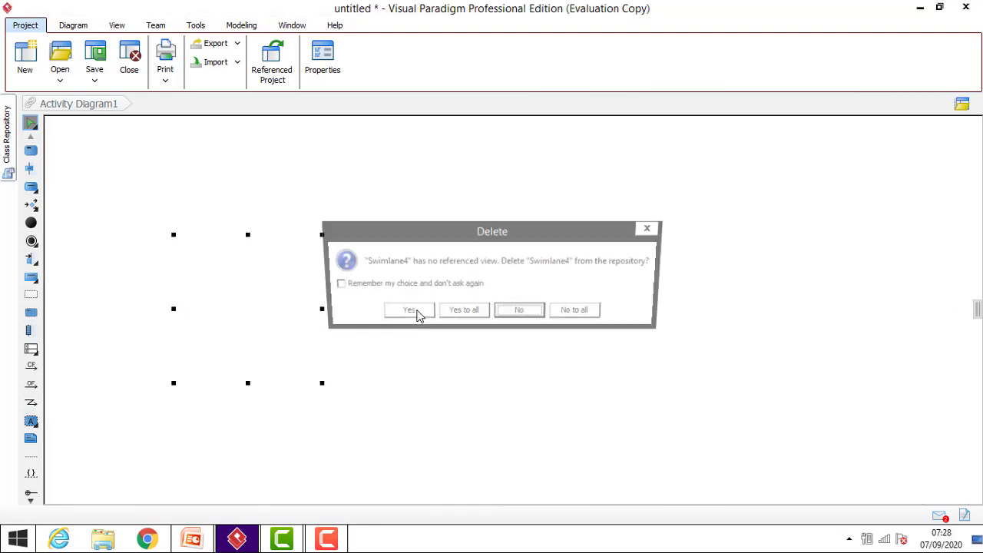
left_click(453, 315)
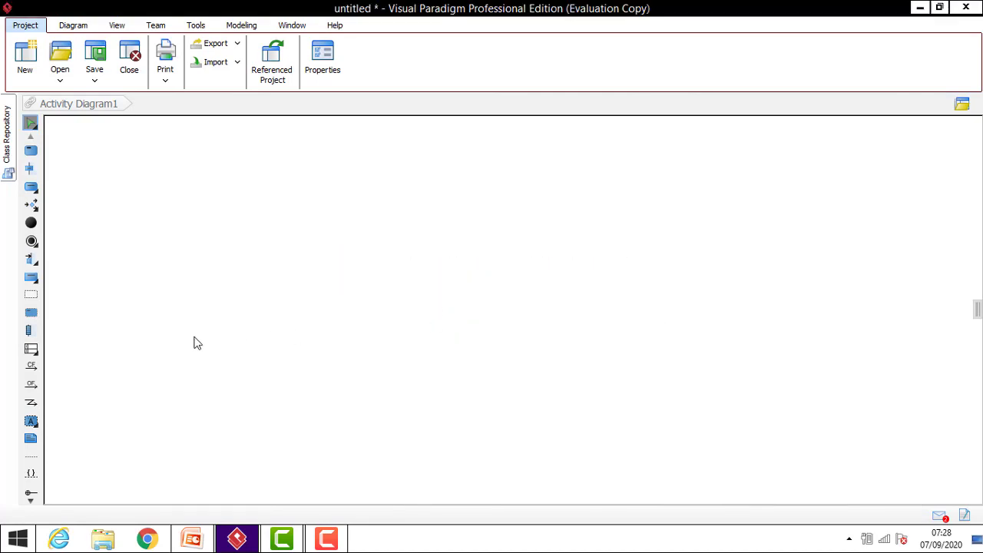
Place a vertical swimlane with two partitions on the activity diagram and move it closer to the canvas's upper-left corner
left_click(37, 352)
left_click(40, 354)
left_click(215, 213)
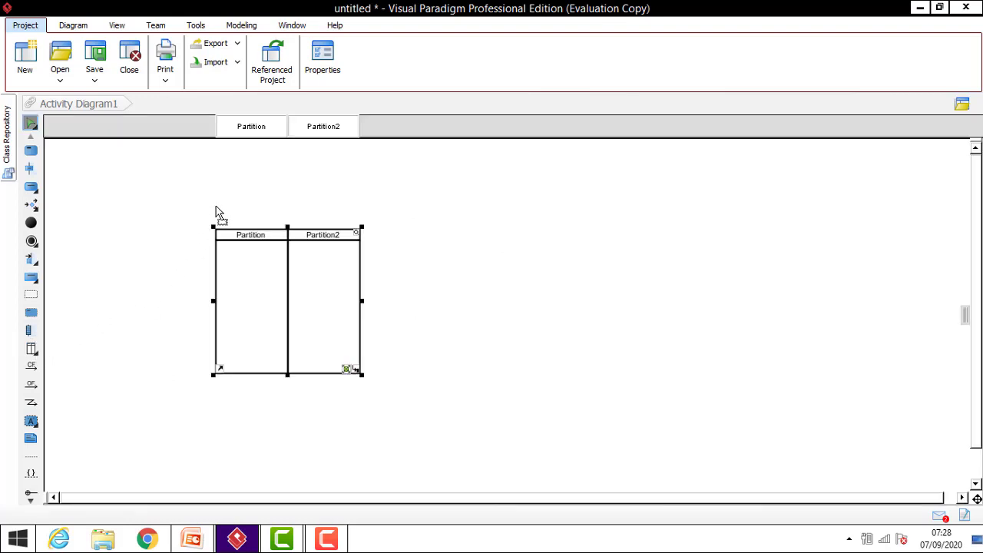
left_click(455, 241)
left_click(308, 273)
left_click_drag(307, 269, 263, 228)
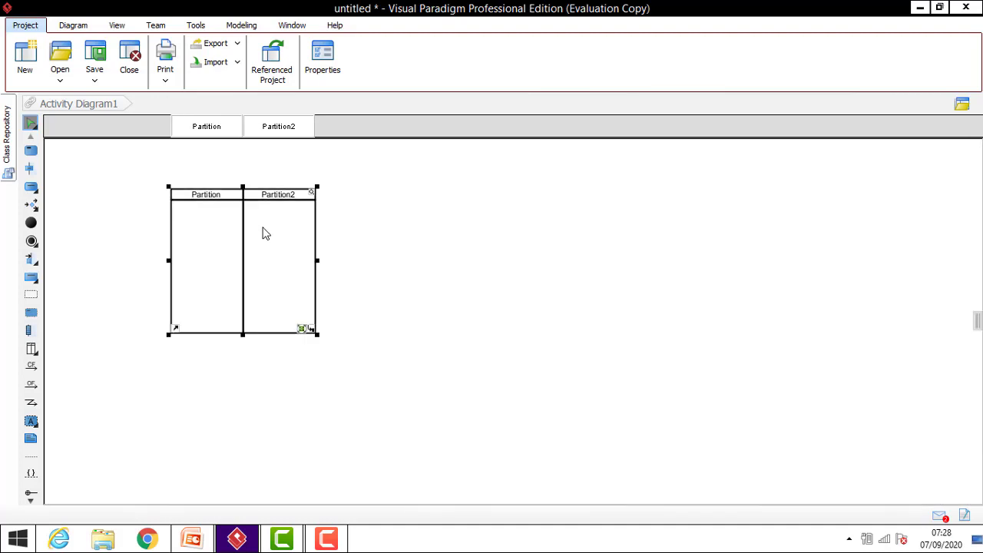
Rename the first partition of the vertical swimlane as Login
left_click(215, 201)
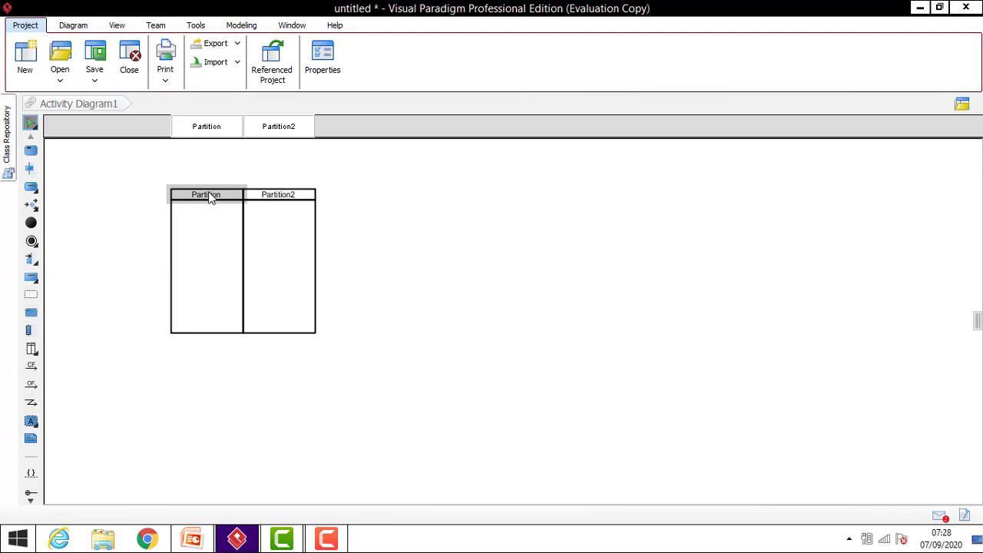
double_click(211, 197)
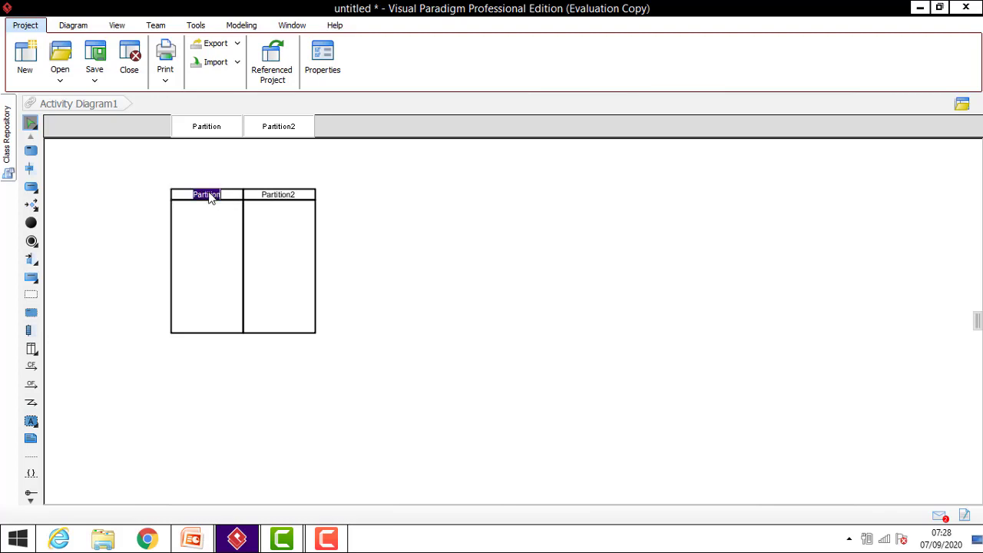
double_click(272, 195)
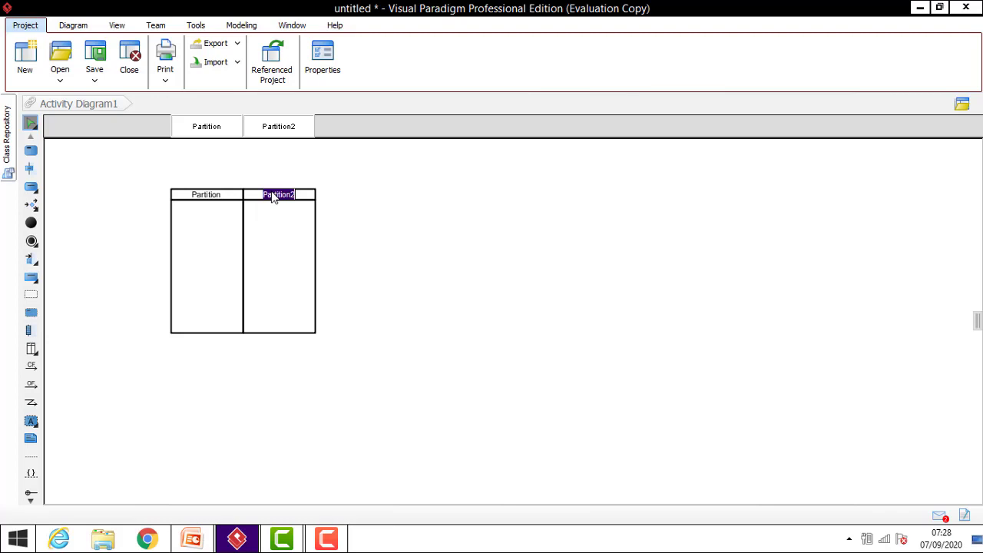
double_click(220, 197)
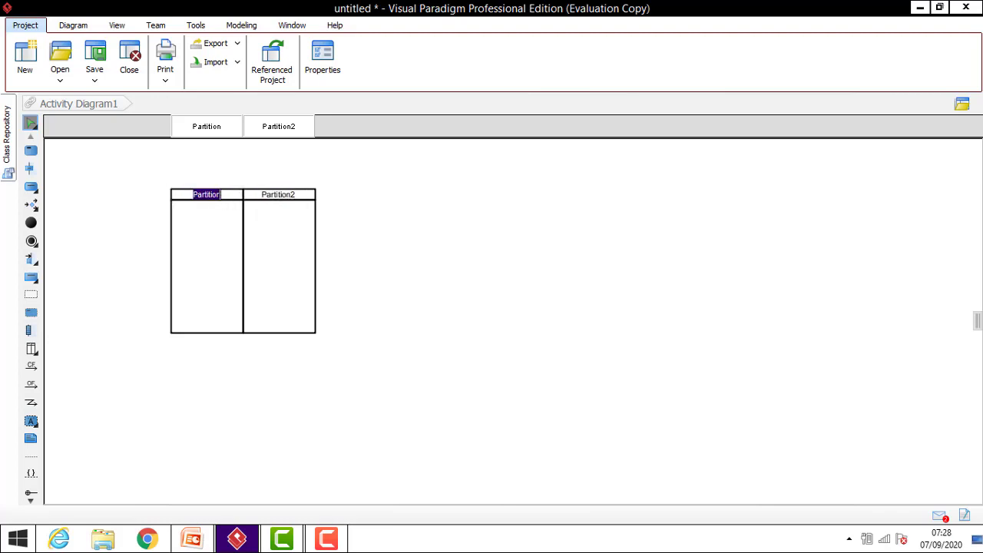
type("Login")
key("Return")
left_click(364, 221)
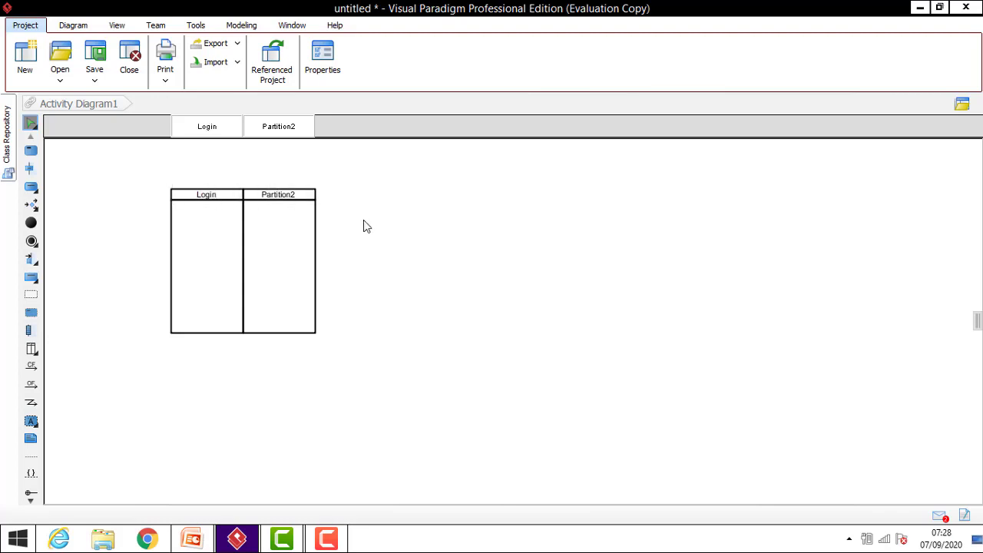
Rename the second partition of the vertical swimlane as Inbox
left_click(285, 201)
left_click(281, 198)
type("Inp")
type("ox")
left_click(389, 223)
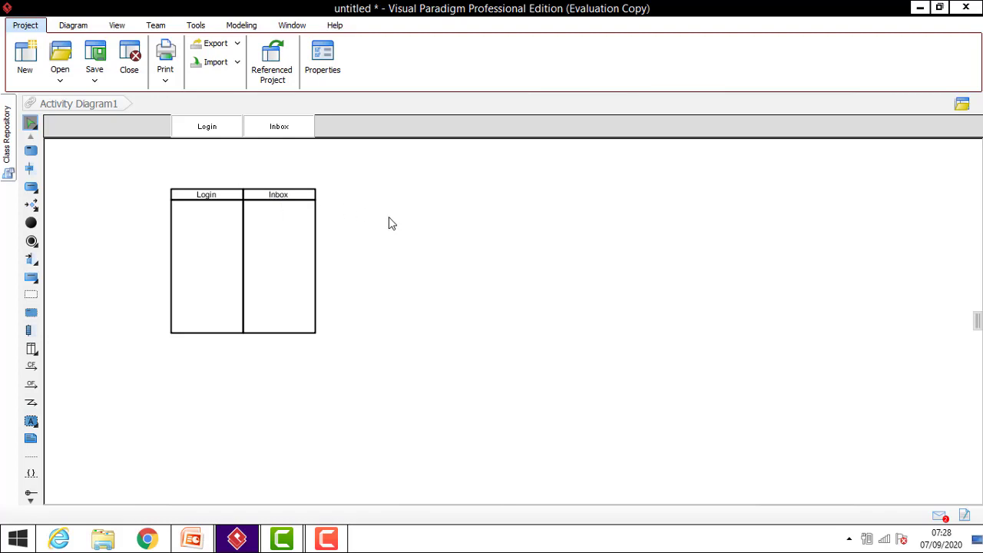
Add an initial node named Start near the top of the Login partition
left_click(280, 230)
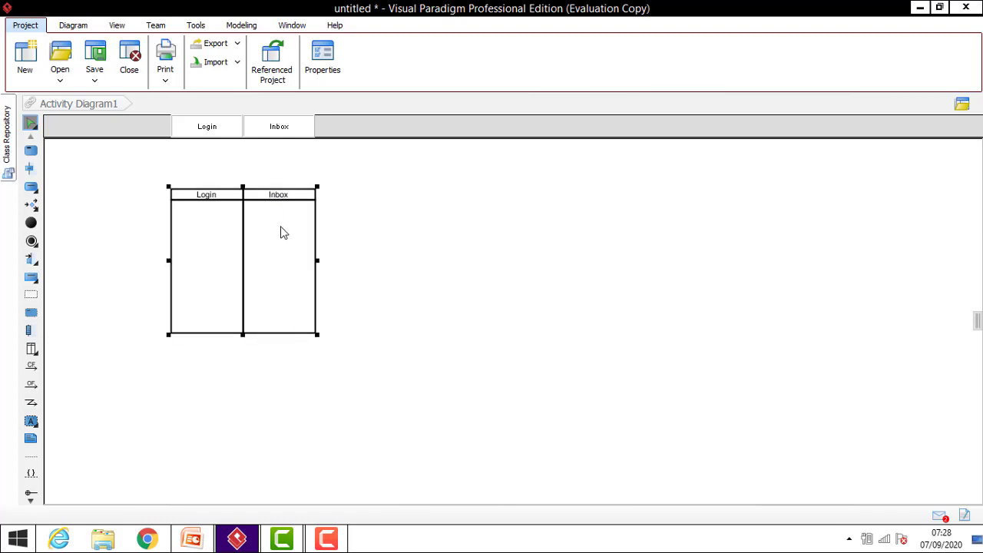
left_click(120, 26)
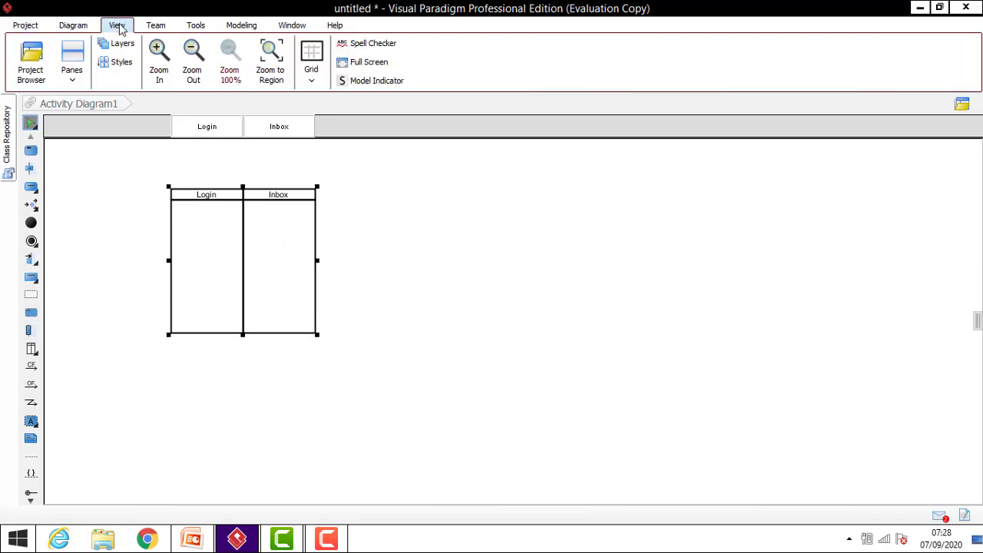
left_click(155, 62)
left_click(155, 67)
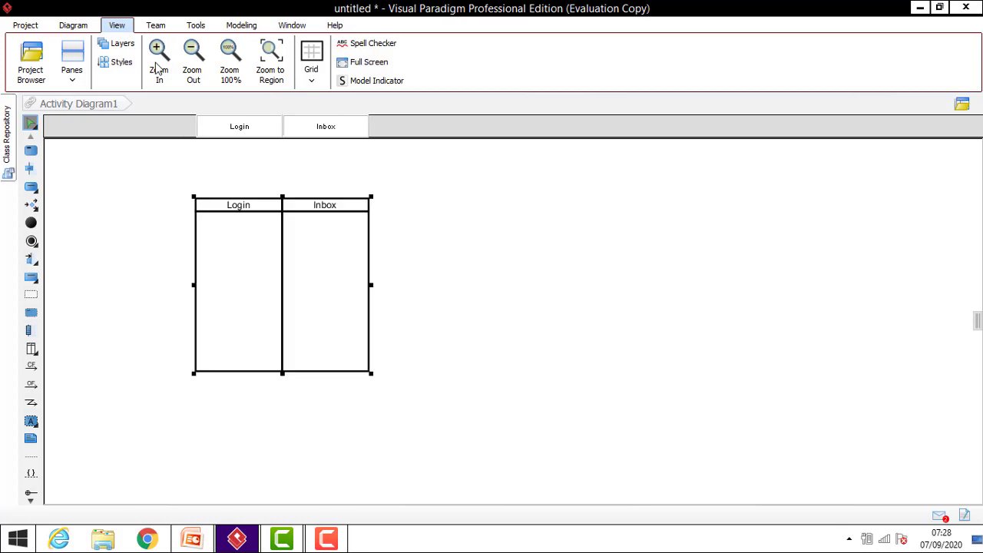
left_click(156, 68)
left_click(156, 68)
left_click(156, 67)
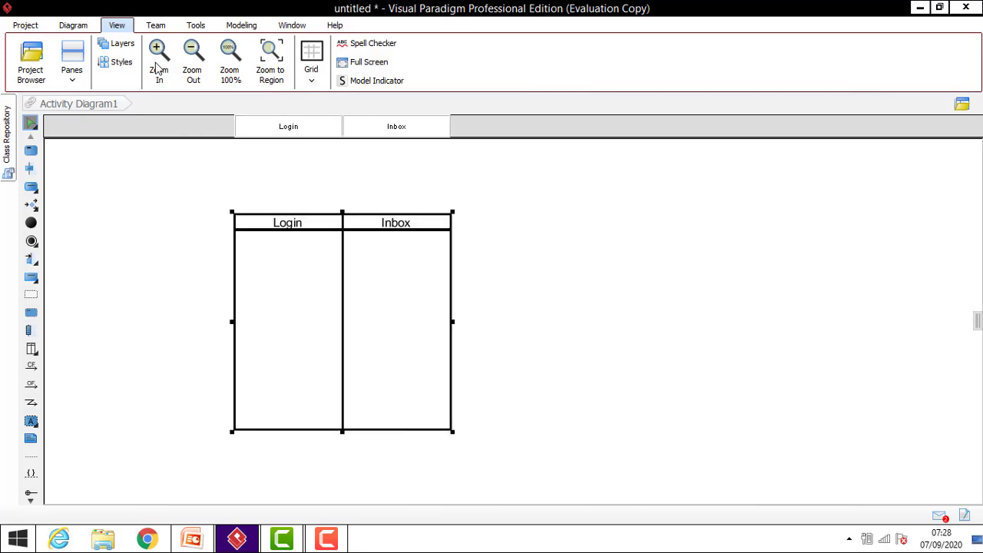
left_click(156, 67)
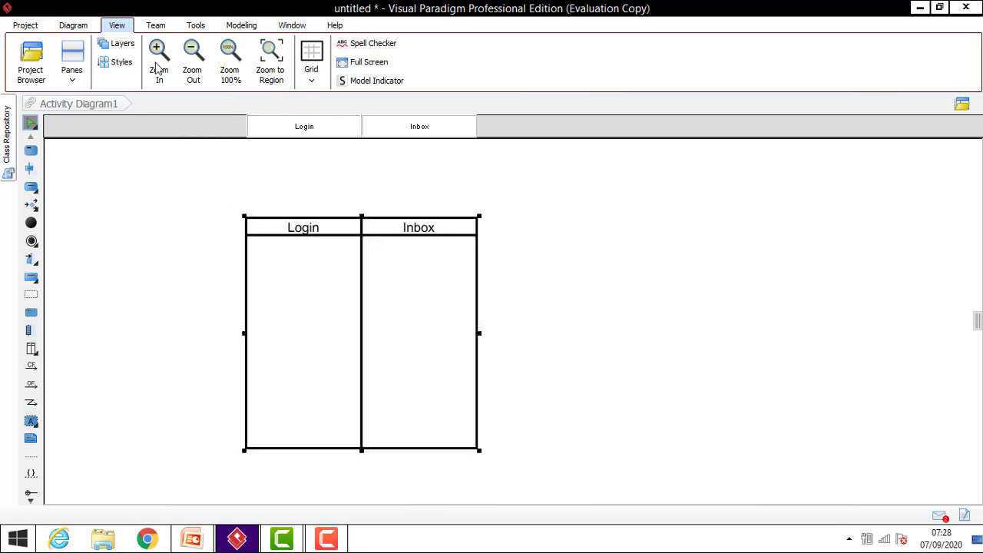
left_click(621, 304)
left_click(302, 239)
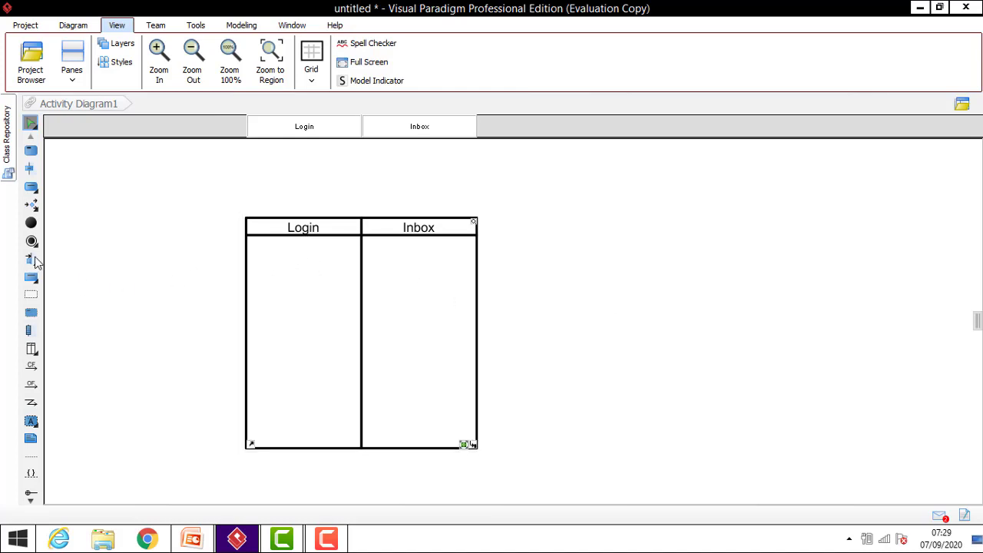
left_click(30, 224)
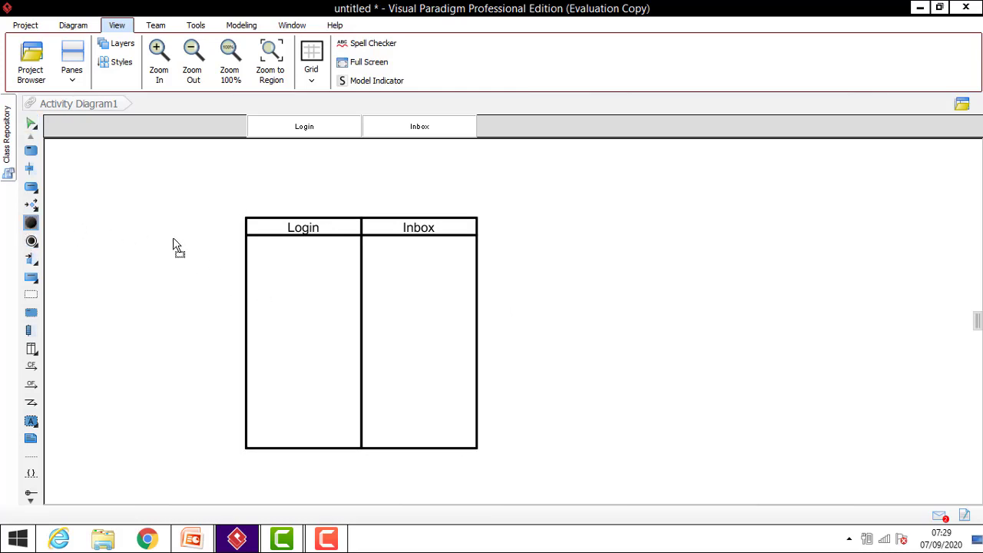
left_click(266, 273)
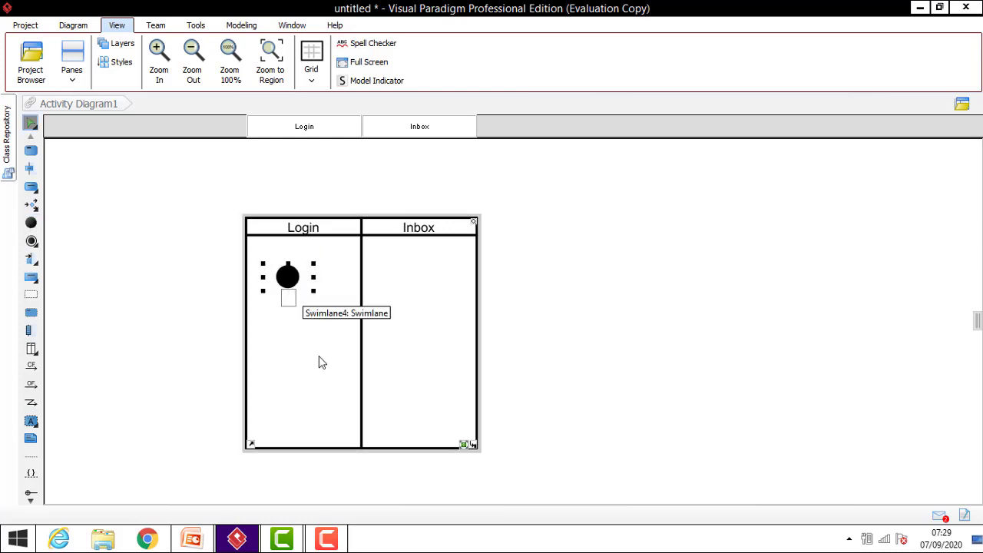
type("Start")
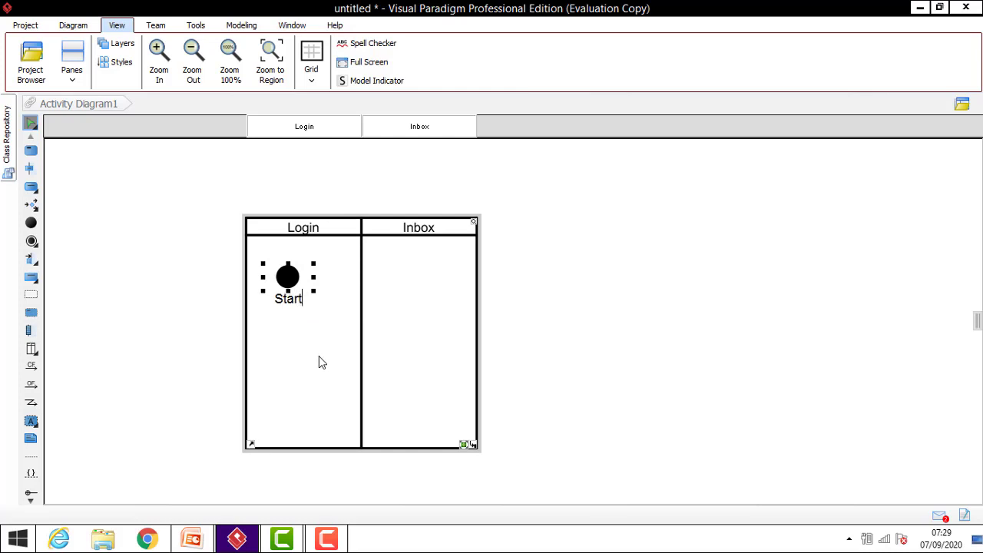
key("Return")
left_click(549, 334)
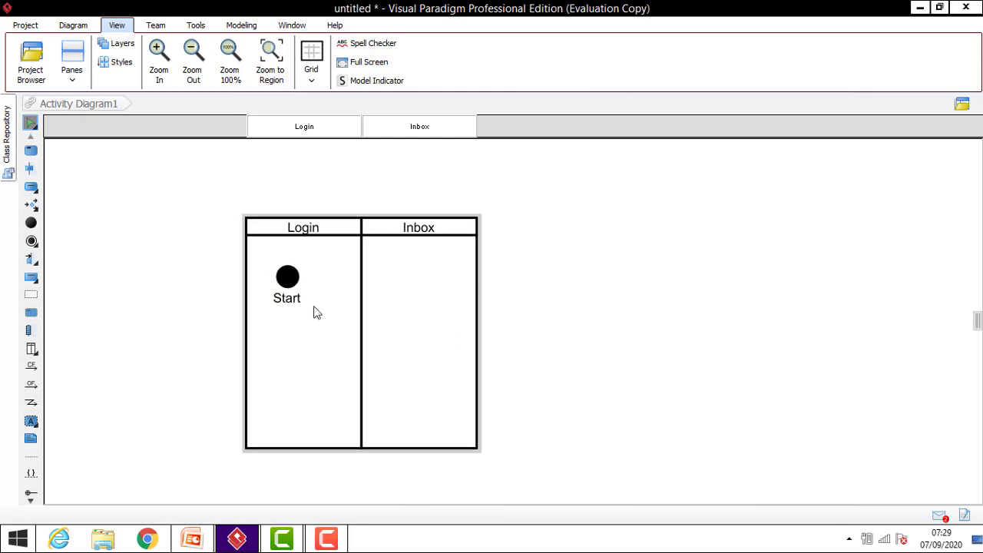
Create an action named Login below the Start node, connected from it by a control flow
mouse_move(294, 282)
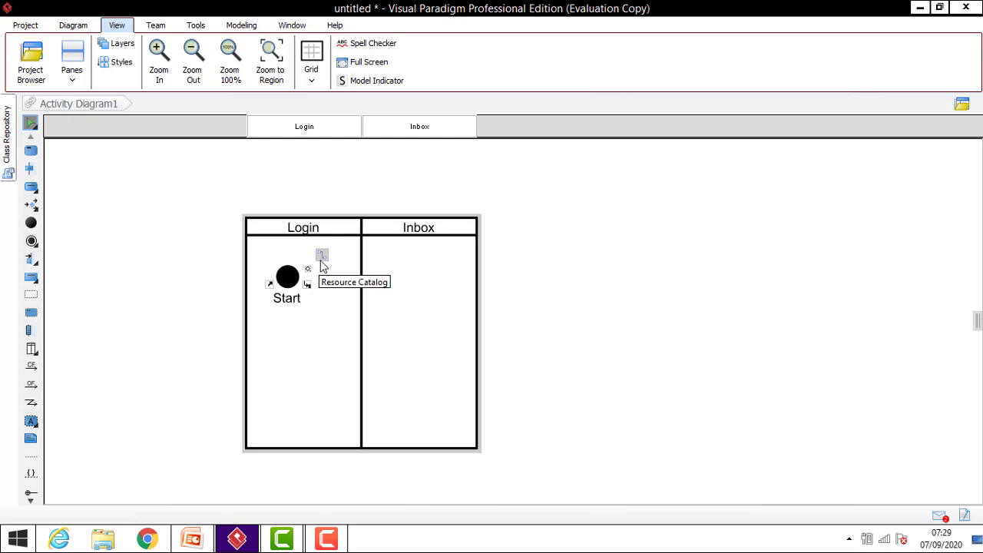
left_click(321, 262)
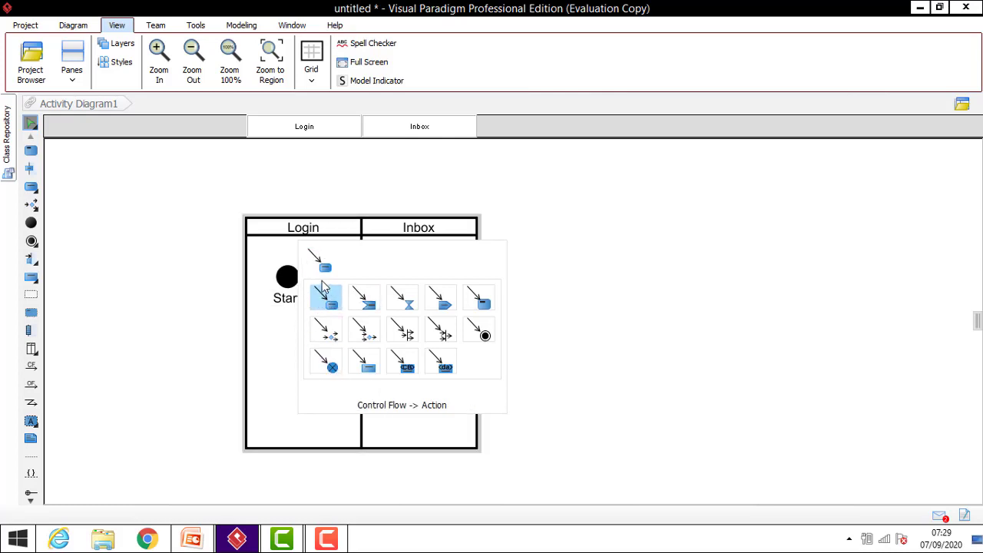
left_click(289, 280)
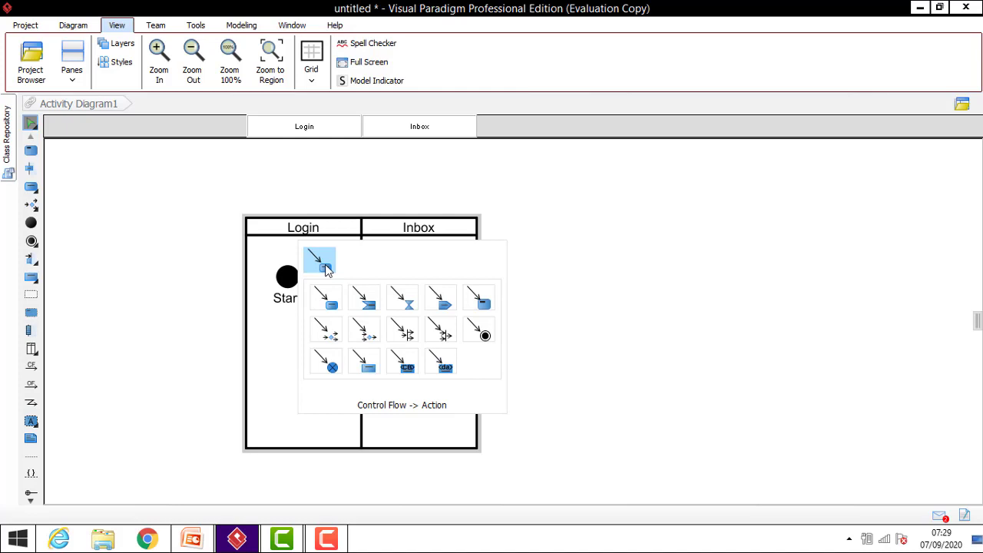
left_click(326, 268)
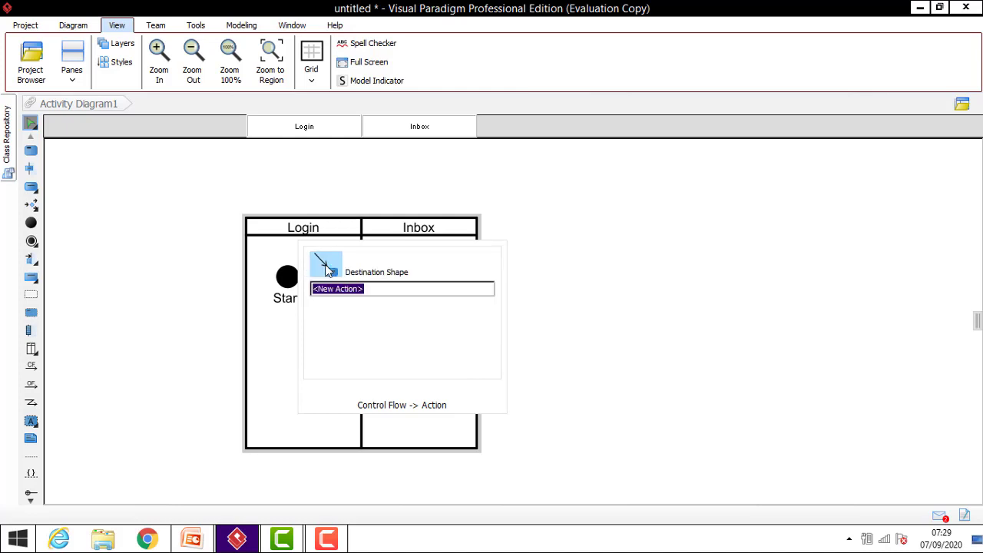
key("Return")
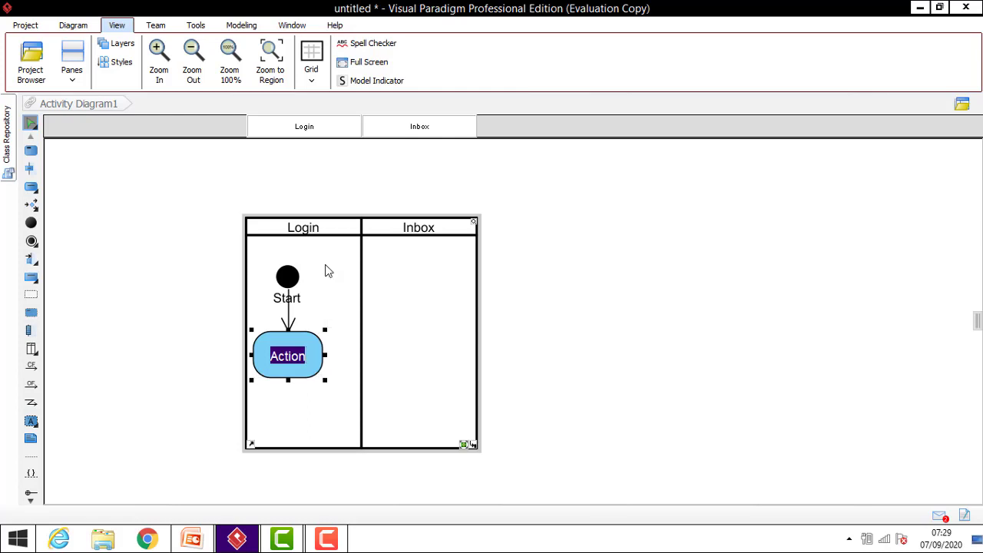
type("Lo")
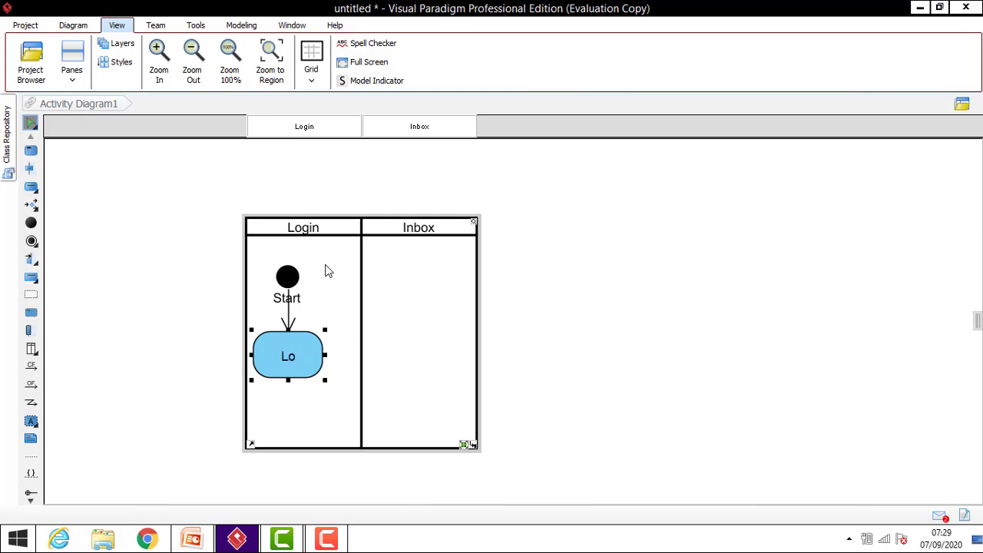
type("gin")
left_click(546, 287)
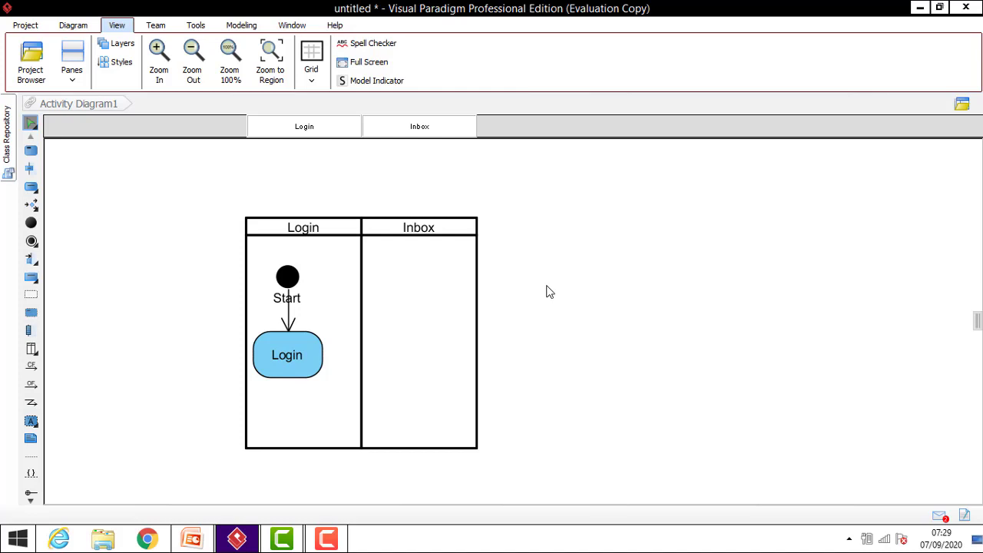
Widen the Inbox partition to about one and a half times its width and move the Start label above its node
left_click(435, 334)
left_click_drag(480, 335, 536, 334)
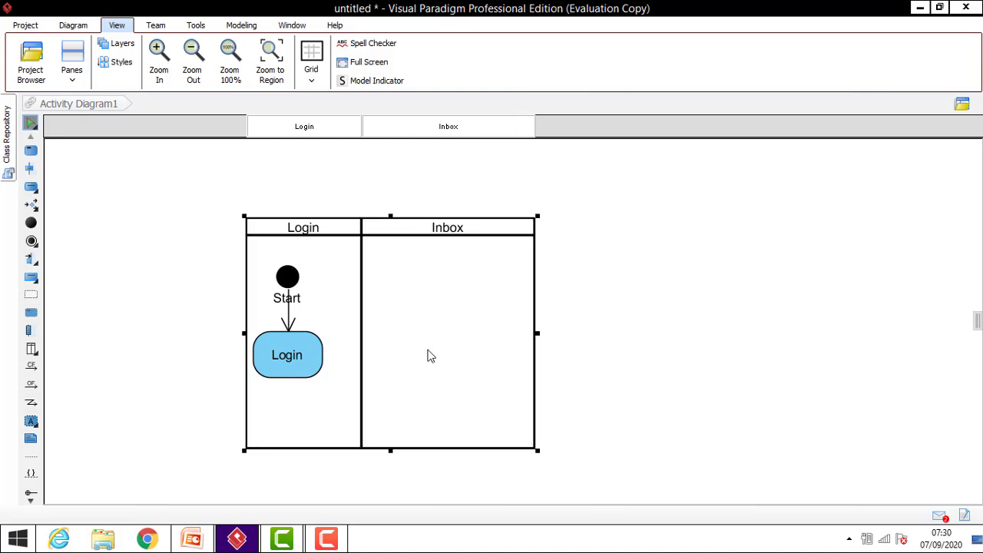
left_click(301, 305)
left_click_drag(301, 304, 299, 258)
left_click(705, 295)
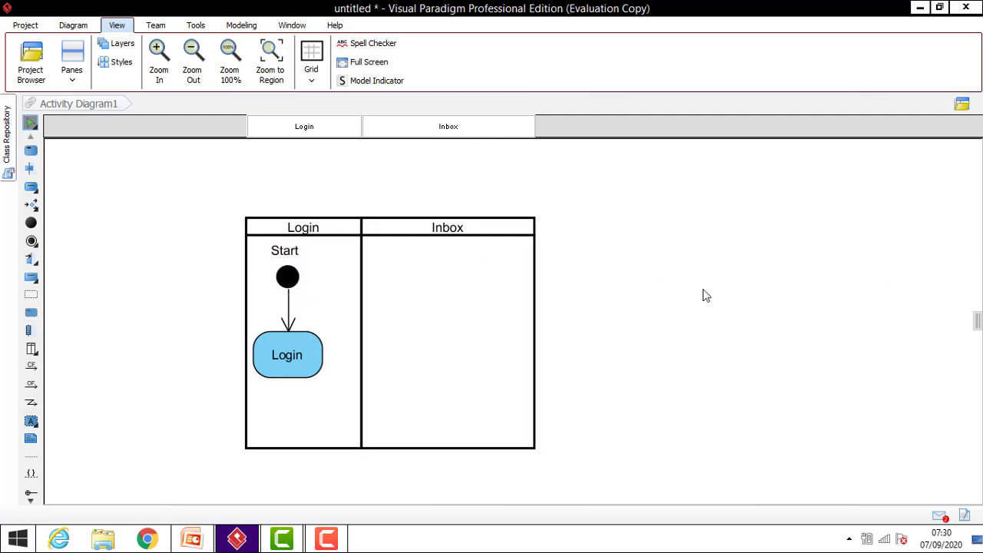
Move the Login action slightly up, closer to the Start node and still directly below it
left_click(289, 351)
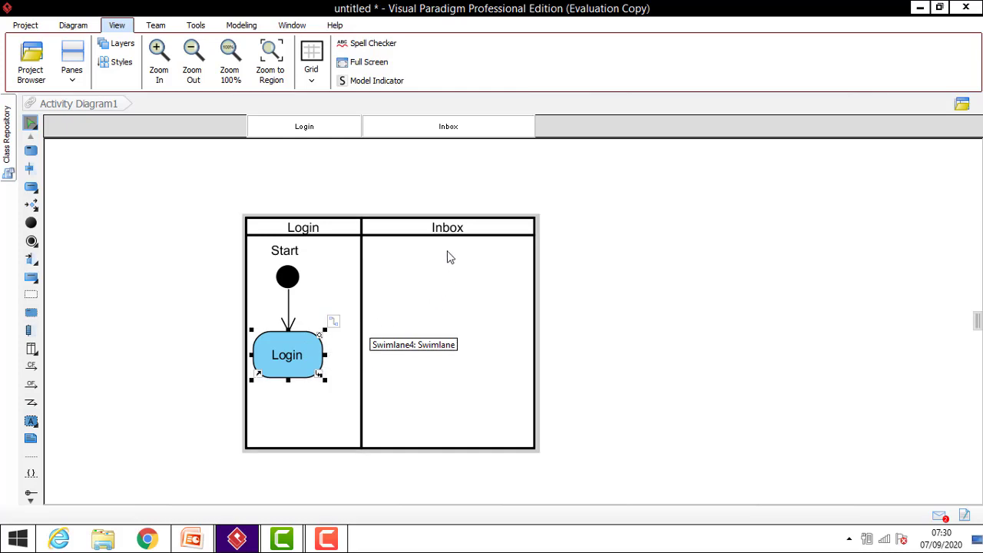
left_click(276, 342)
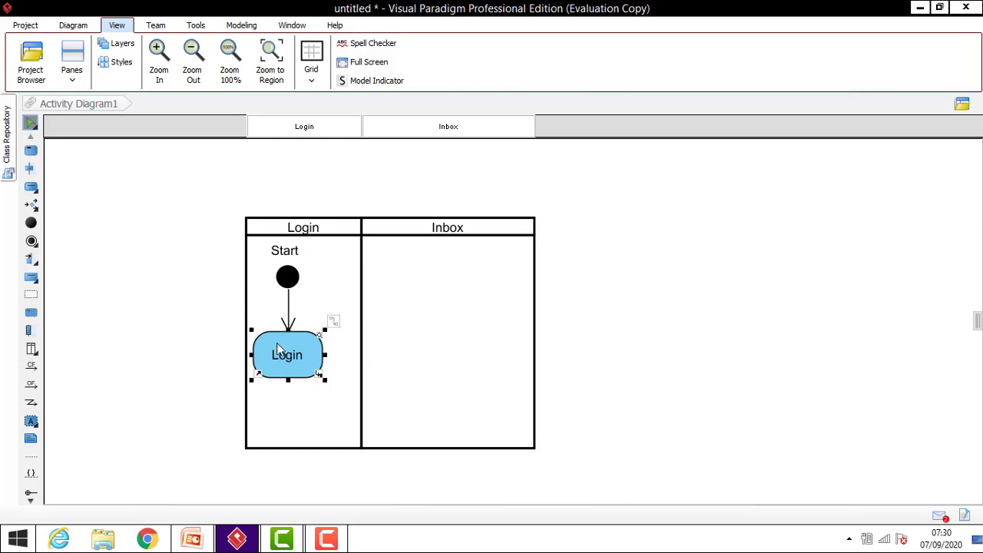
mouse_move(276, 343)
left_mouse_down()
mouse_move(310, 330)
mouse_move(280, 335)
left_mouse_up()
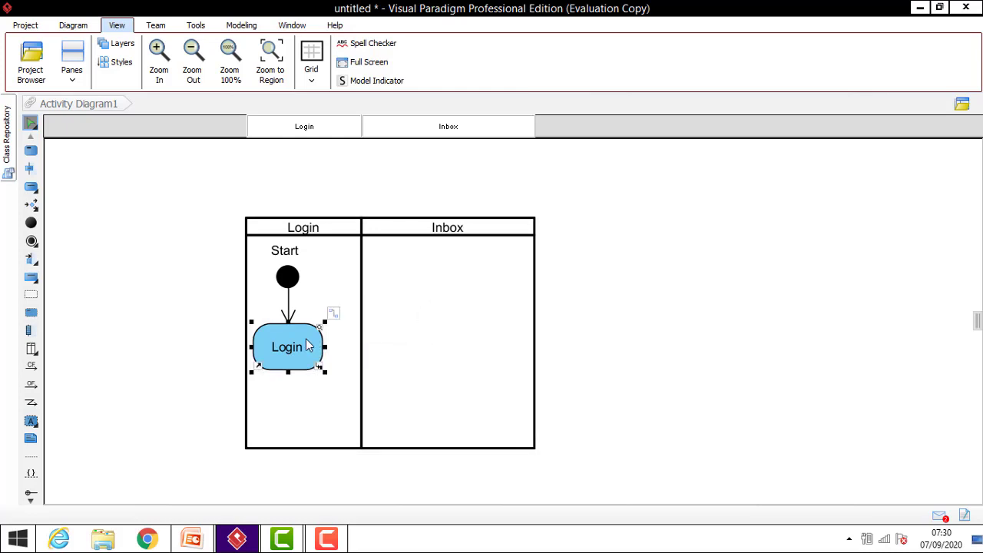
Add a decision structure below the Login action, with a decision node branching to two actions and keeping the default names
right_click(307, 344)
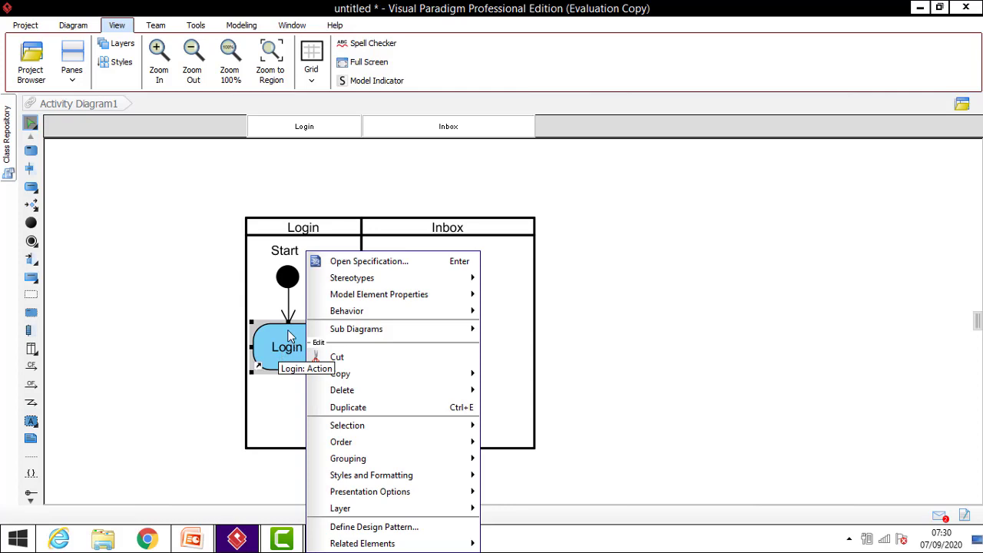
left_click(288, 330)
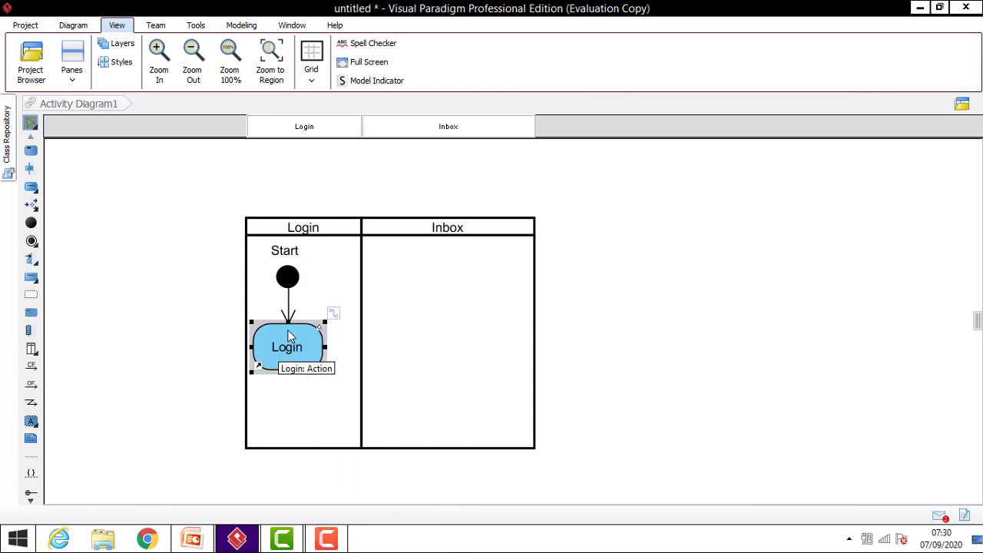
left_click(334, 313)
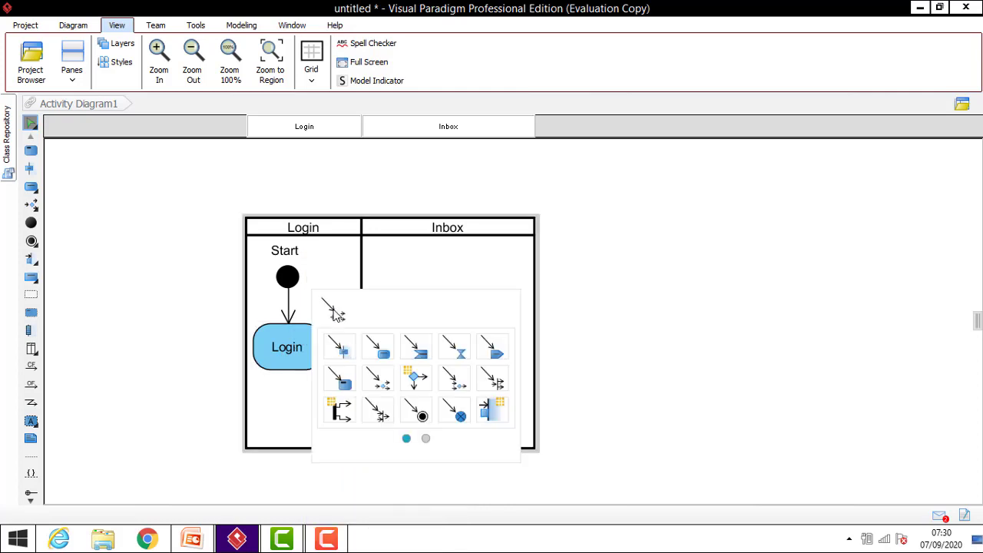
left_click(413, 377)
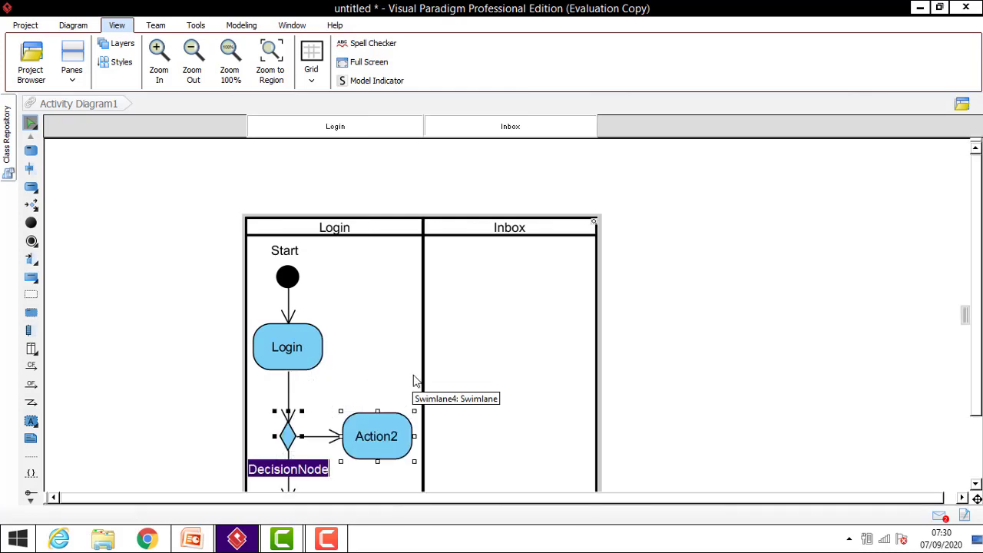
left_click(643, 353)
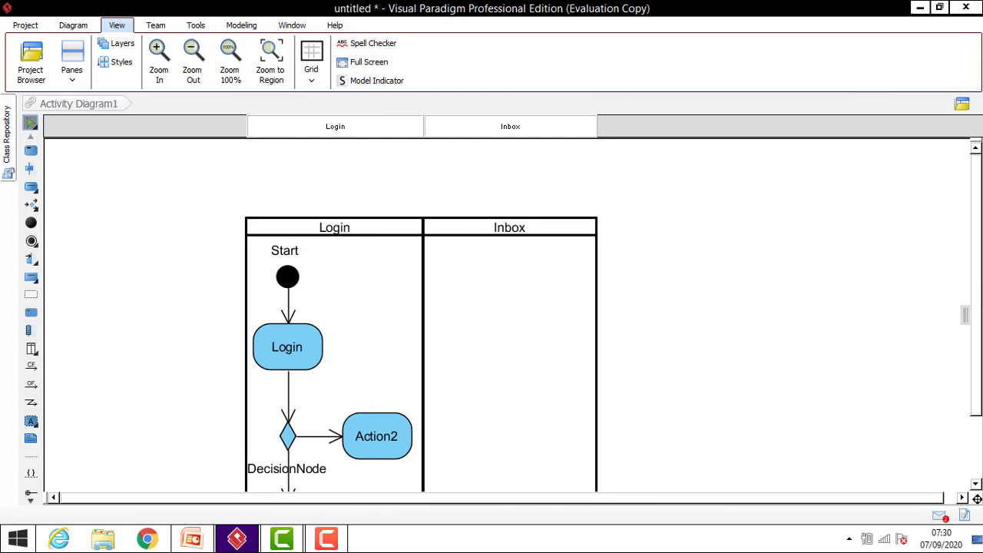
Move Action2 from beside the decision node to the upper part of the Inbox partition and open its name for editing
scroll(464, 379, "down", 3)
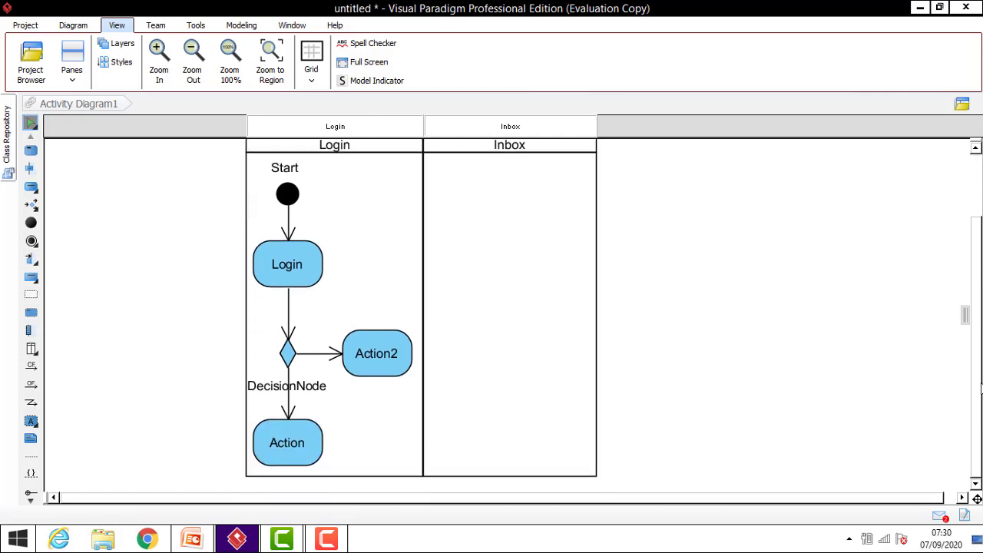
left_click(372, 351)
left_click_drag(372, 351, 477, 209)
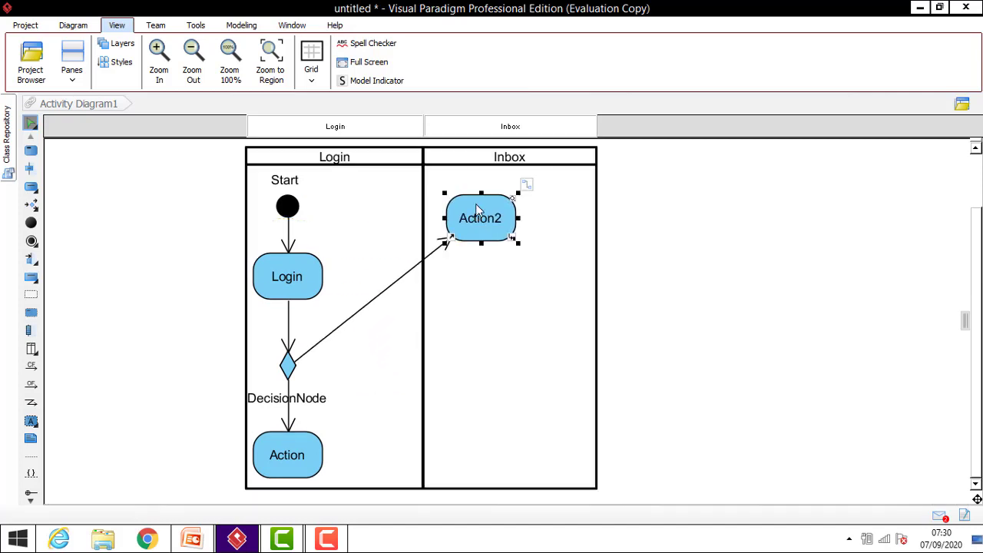
double_click(482, 220)
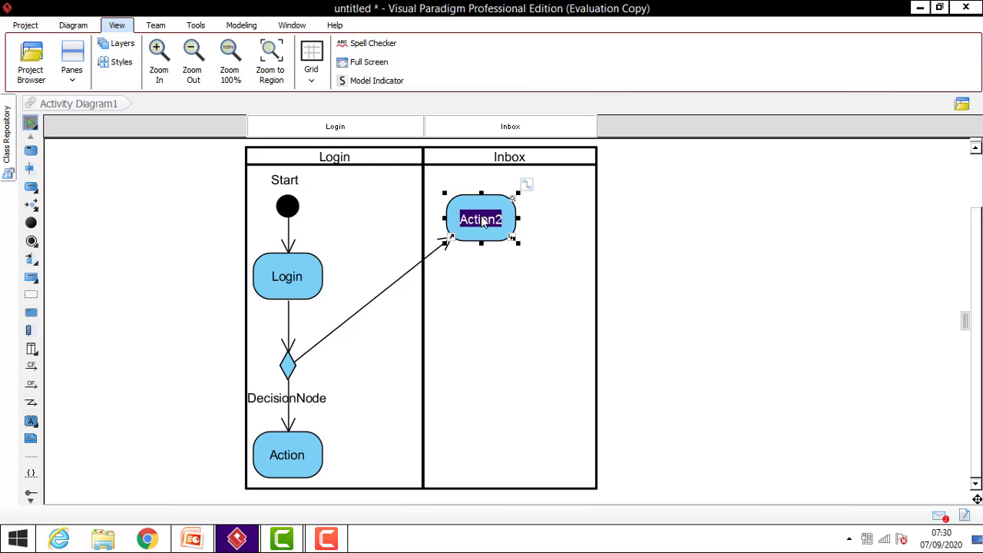